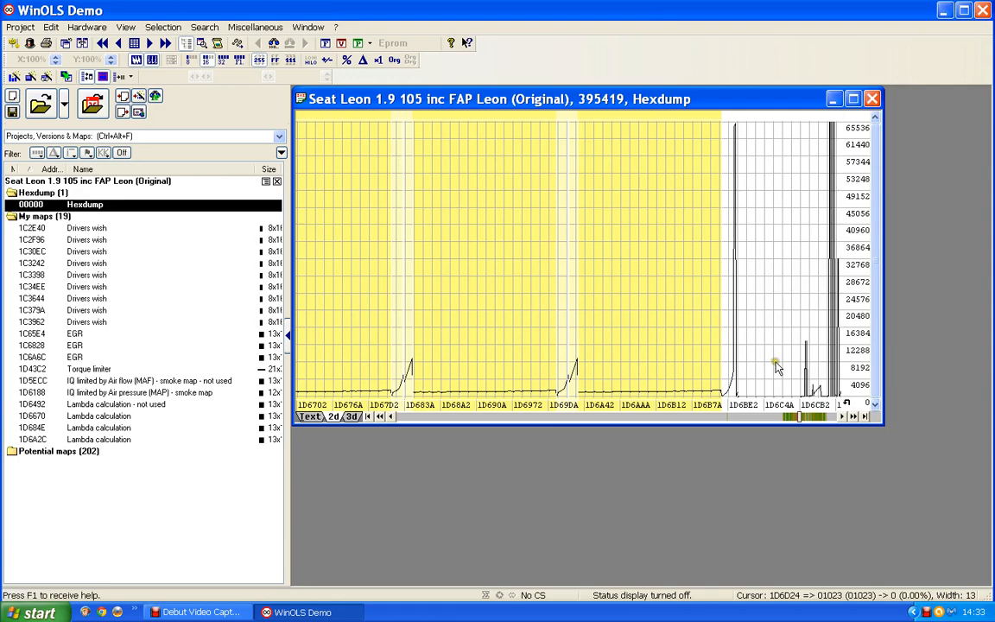
- Jump to the sawtooth data near 1D6F8A, outlined as a 16x15 Bosch II candidate map
left_click(817, 417)
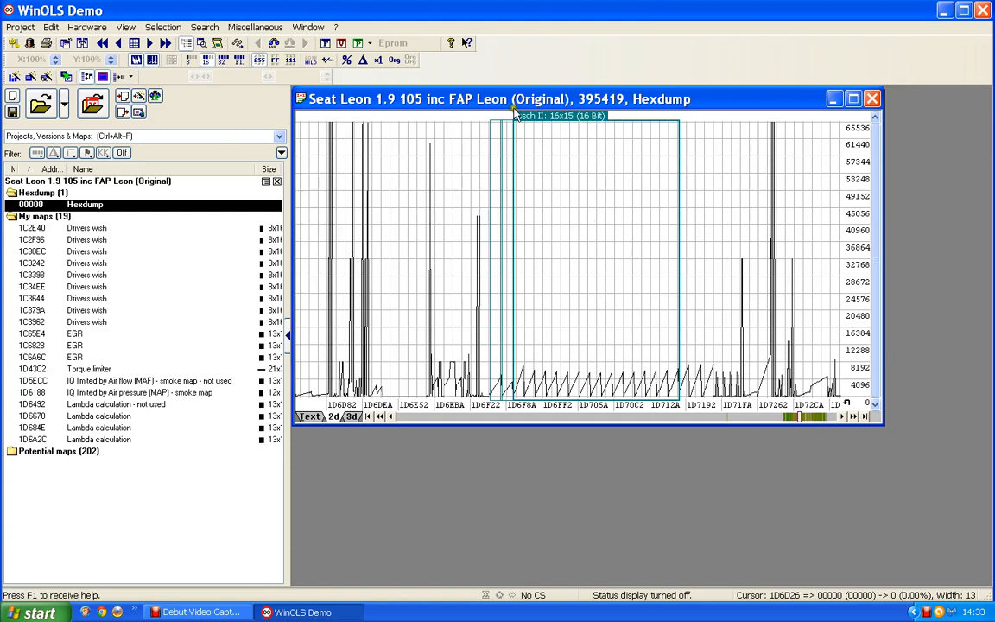
- Create map 'Bosch II 16' from the outlined region and label its row axis 'Engine speed' in rpm
double_click(562, 123)
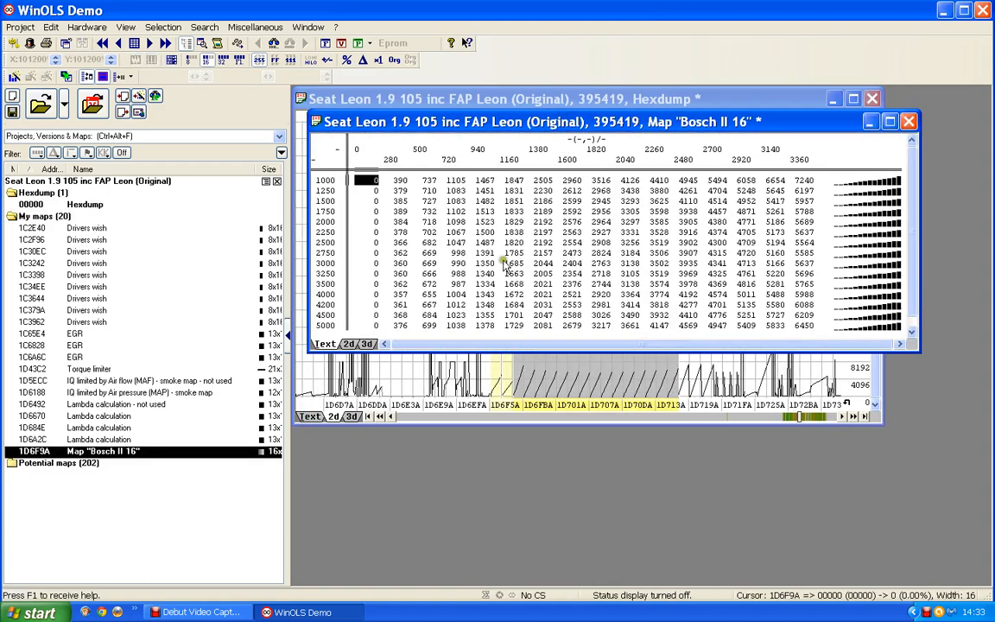
double_click(329, 230)
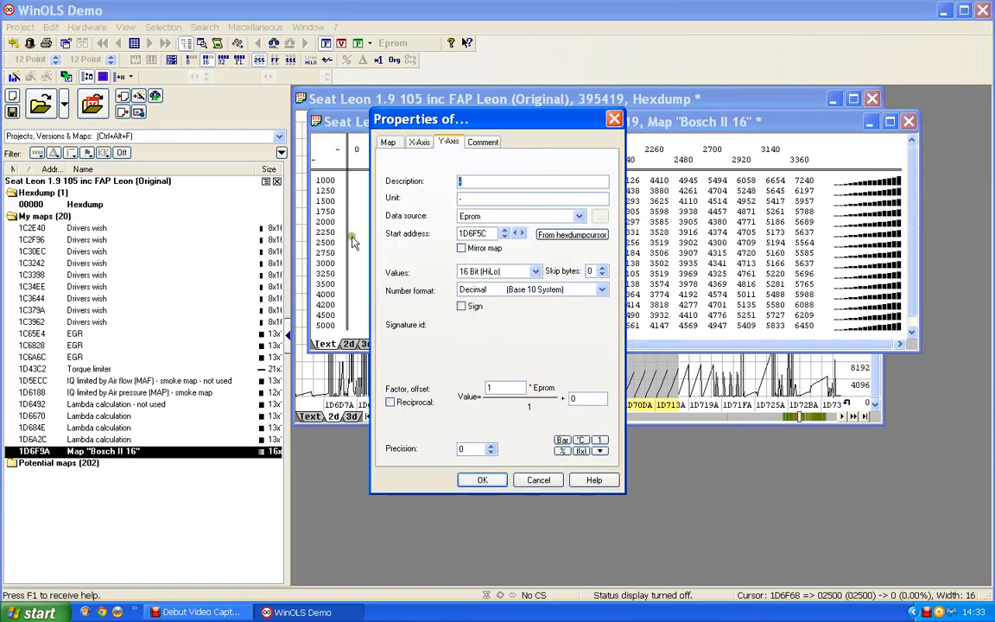
type("Eng")
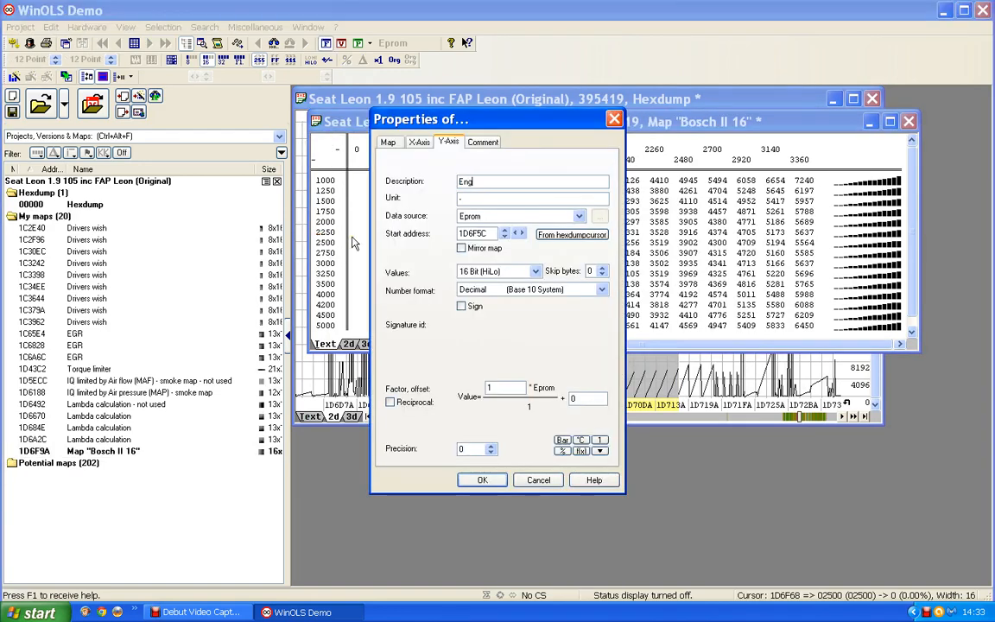
type("ine speed")
left_click_drag(472, 199, 428, 198)
type("rpm")
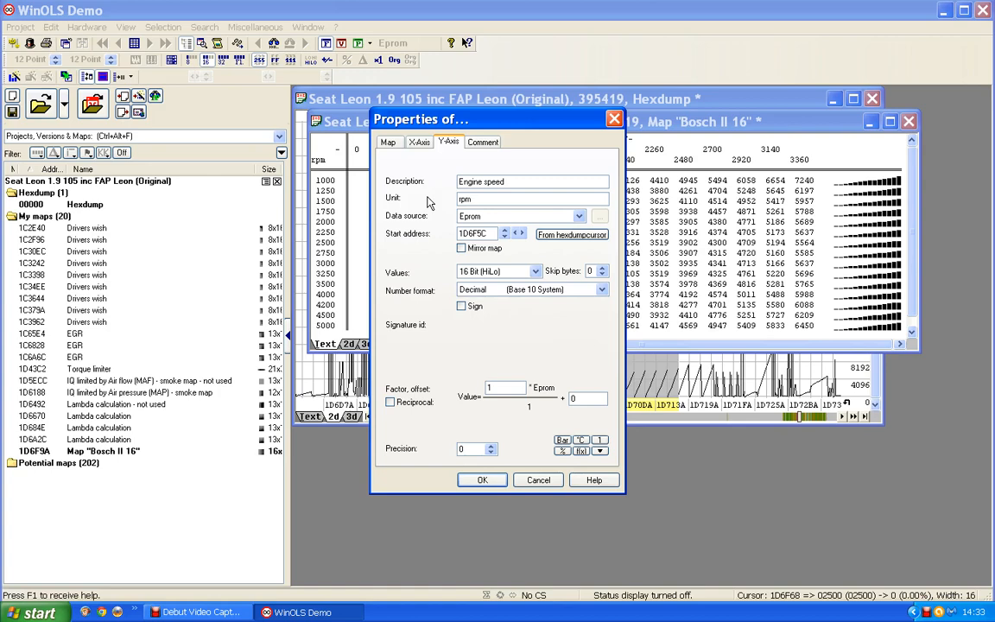
left_click(482, 480)
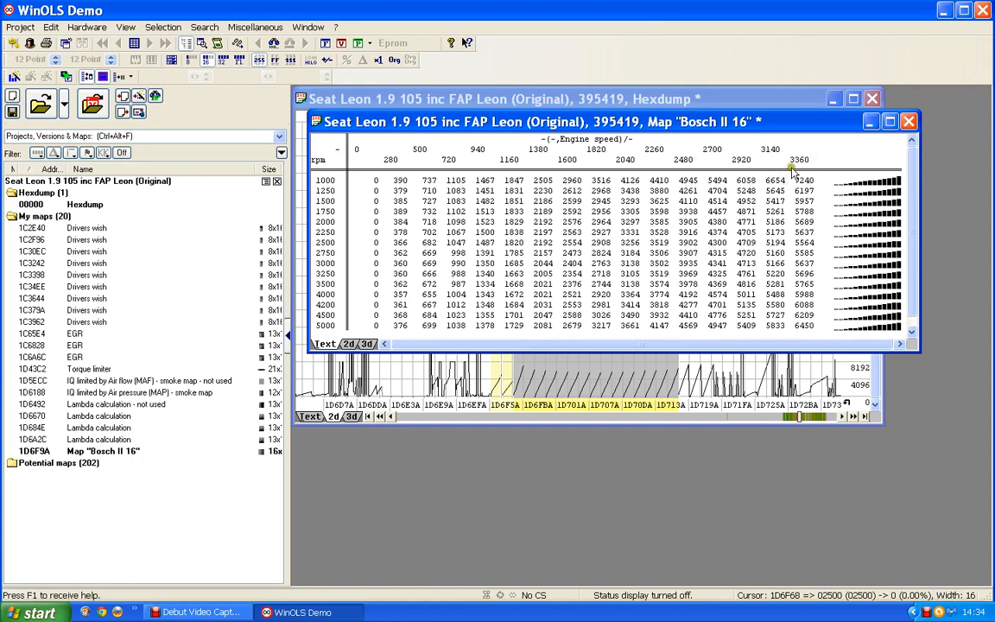
- Give the column axis factor 0.1, description 'Torque' and unit Nm
double_click(575, 159)
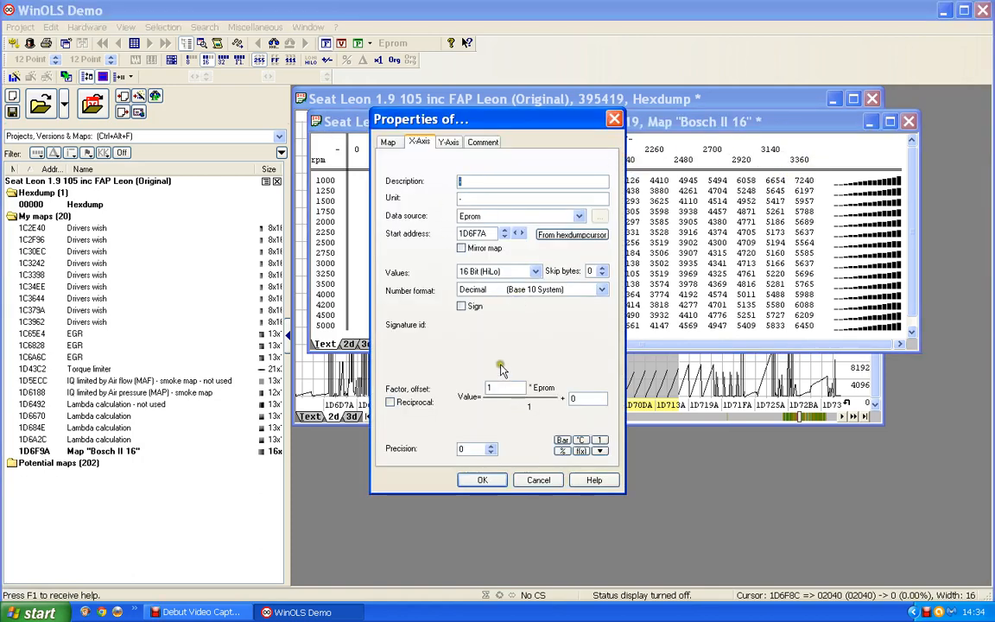
left_click(491, 387)
type("0.1")
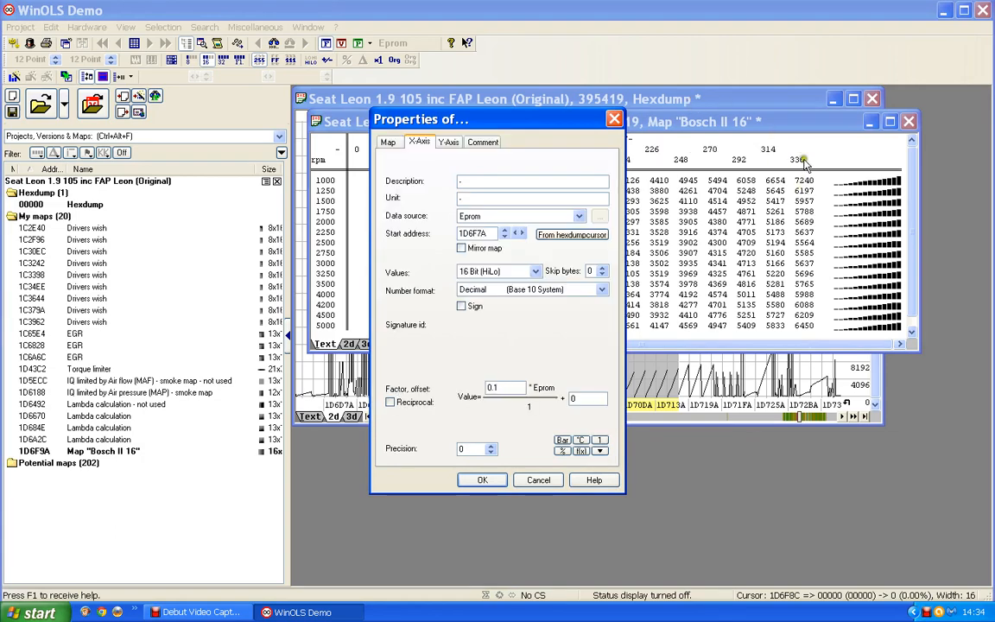
left_click(461, 182)
type("Torque")
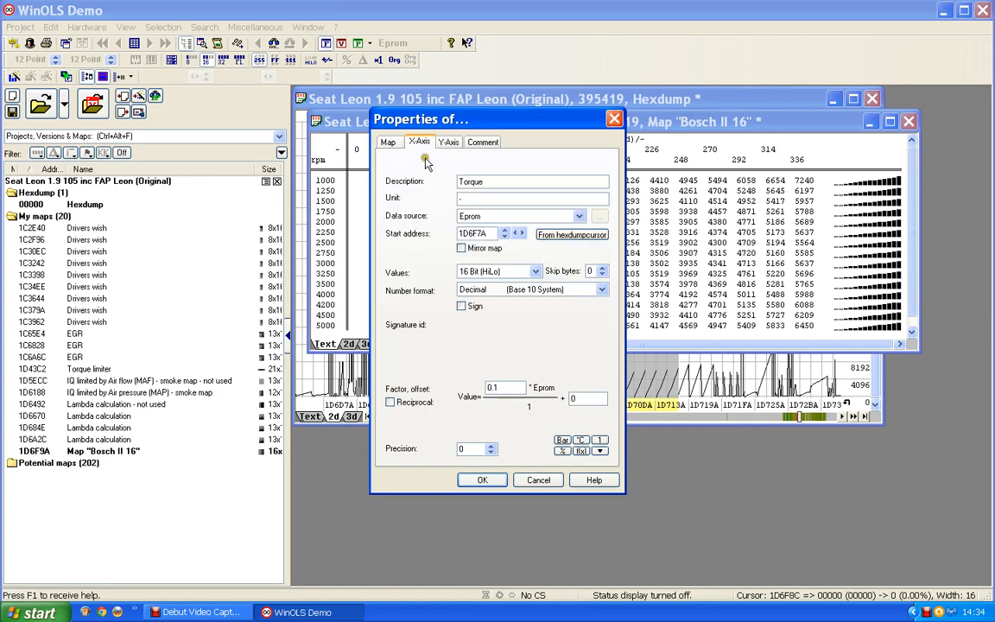
left_click(391, 198)
left_click(470, 480)
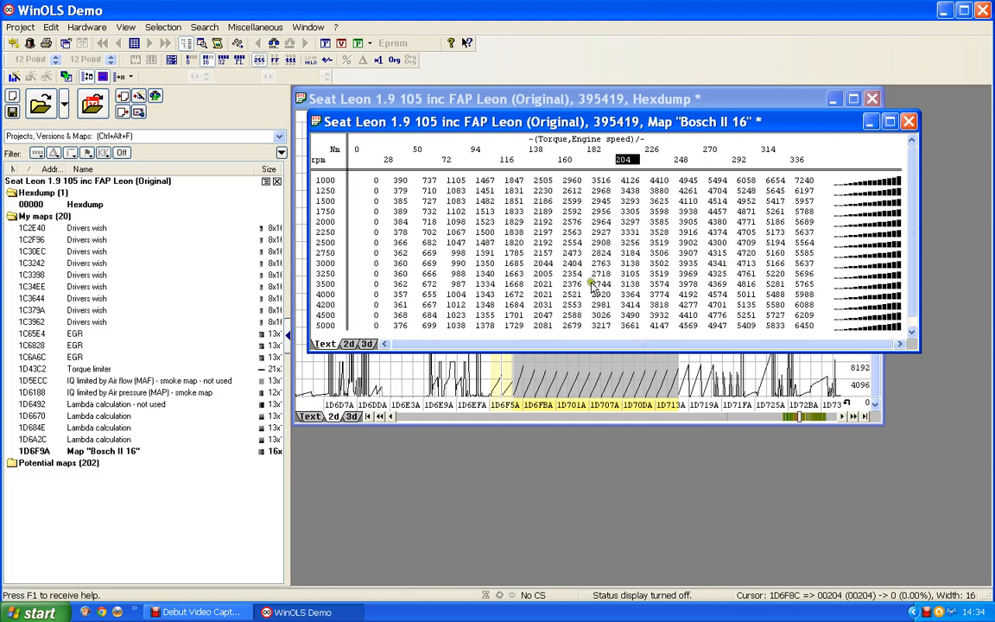
- Name the map 'Torqur to IQ conversion' with description IQ, unit mg/stroke, factor 0.01 and precision 1
double_click(541, 253)
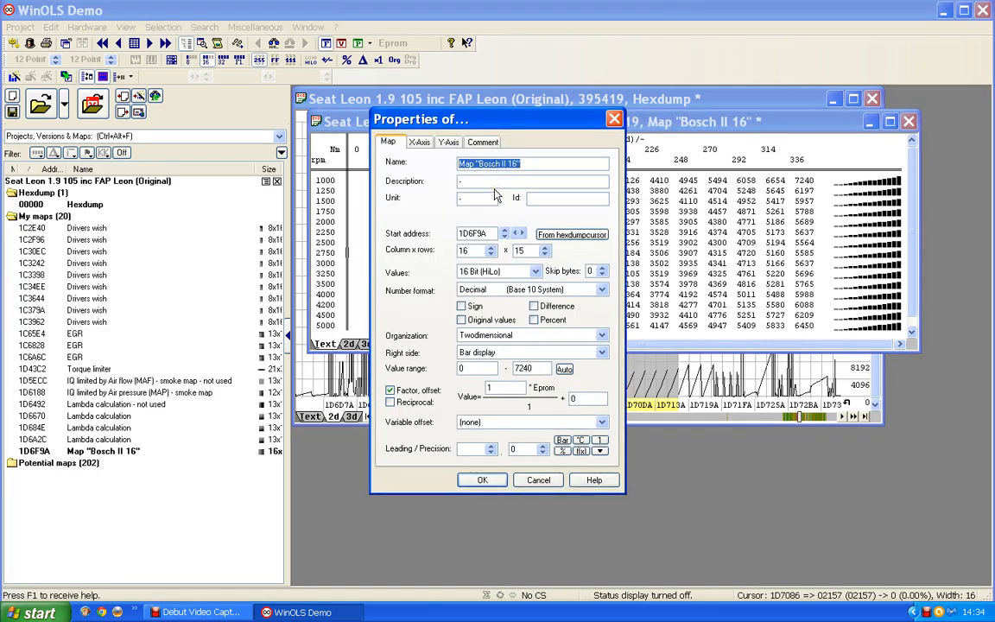
type("Tor")
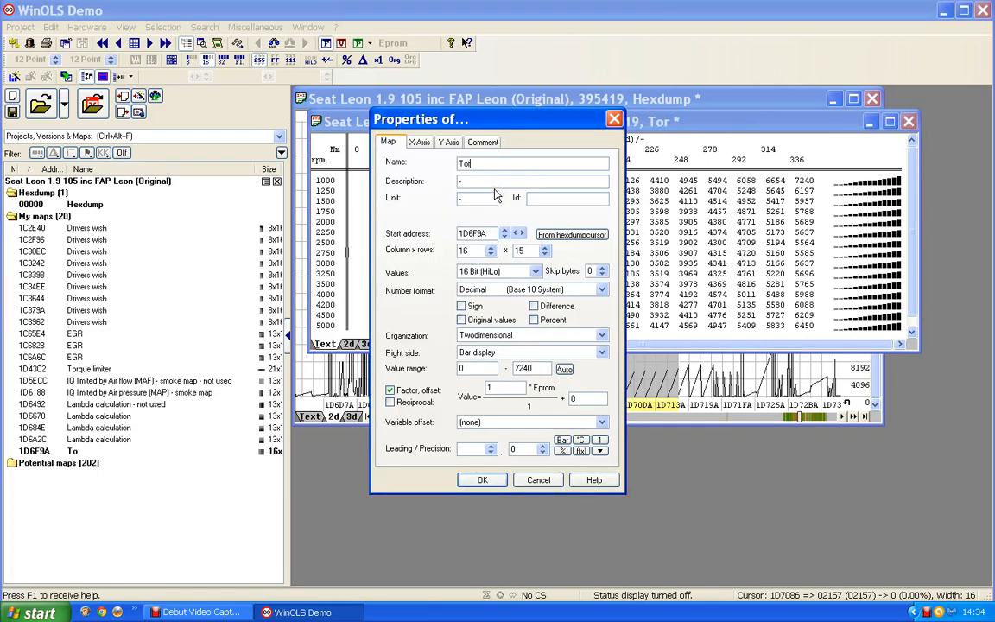
type("qur to IQ")
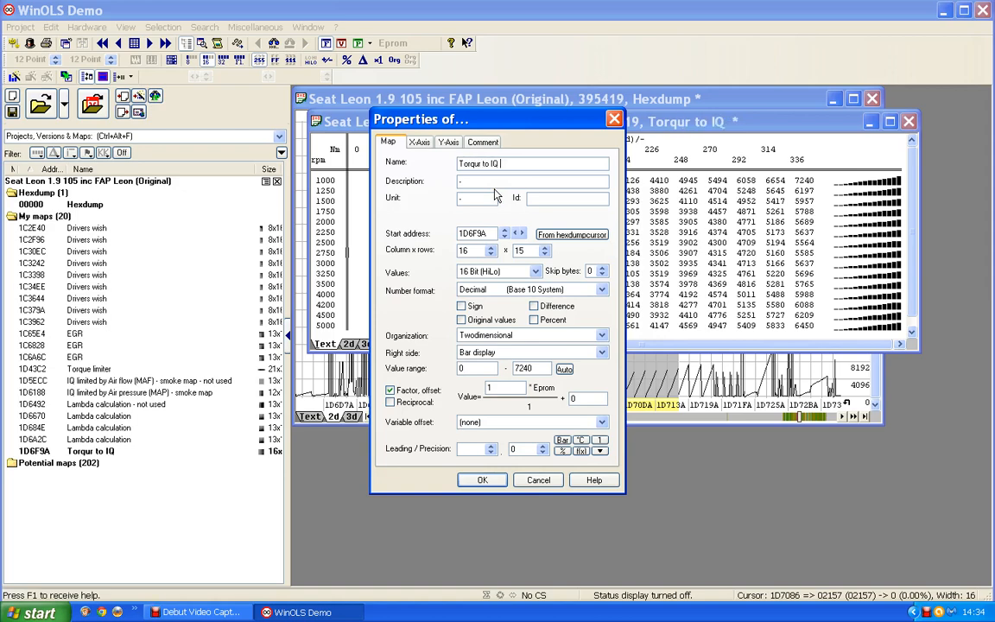
type(" conver")
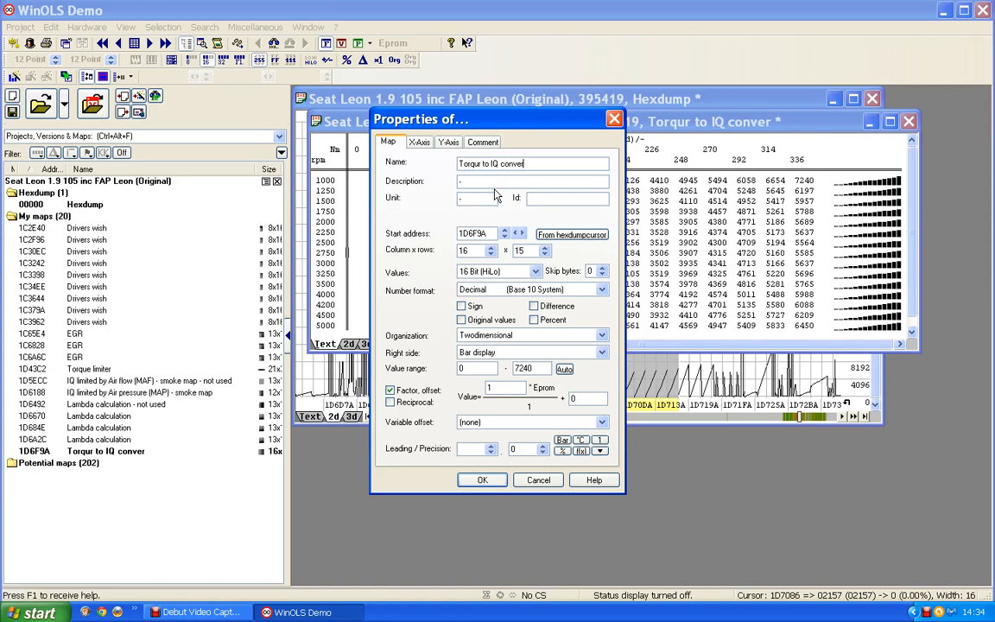
type("sion")
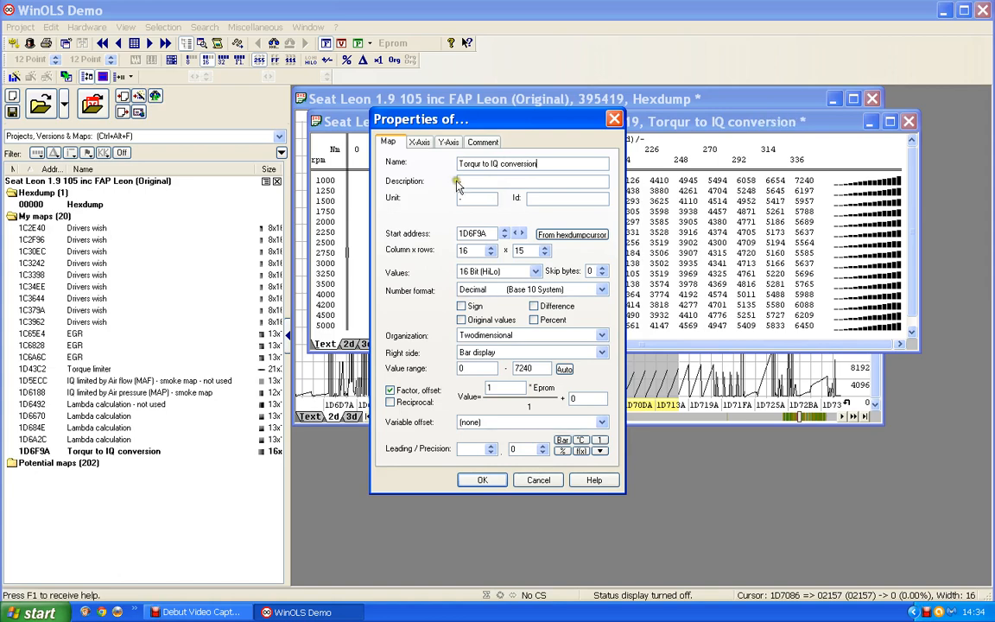
left_click(461, 180)
type("IQ")
double_click(469, 199)
type("mg/stroke")
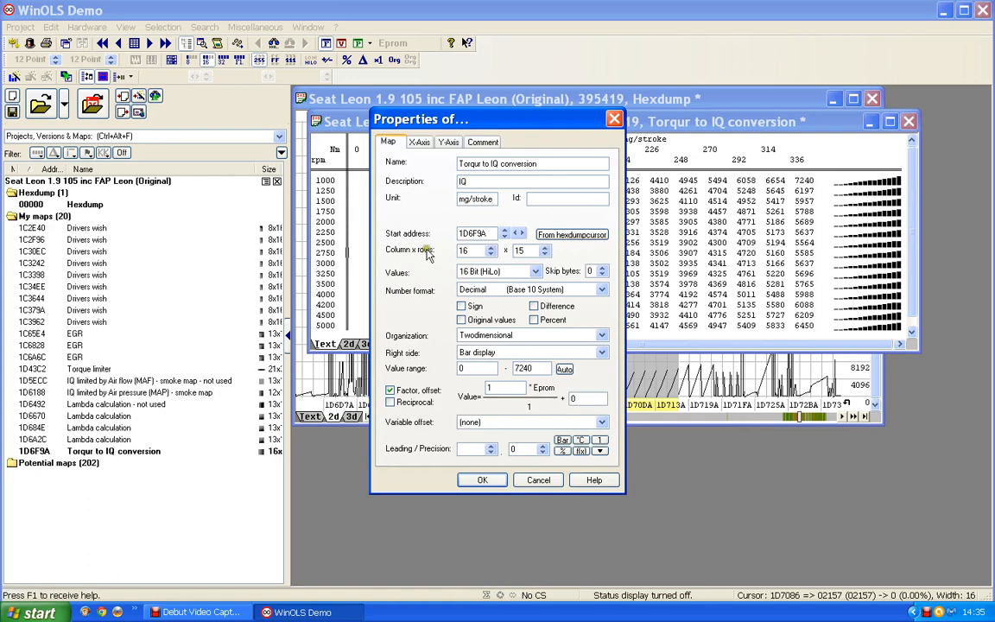
left_click_drag(501, 387, 446, 386)
type("0.01")
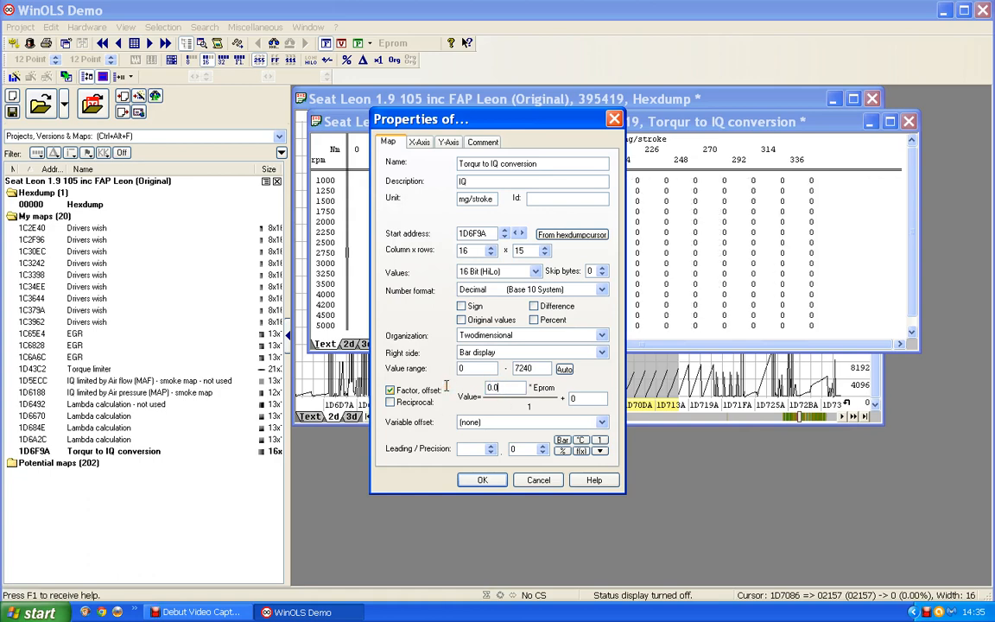
left_click(542, 450)
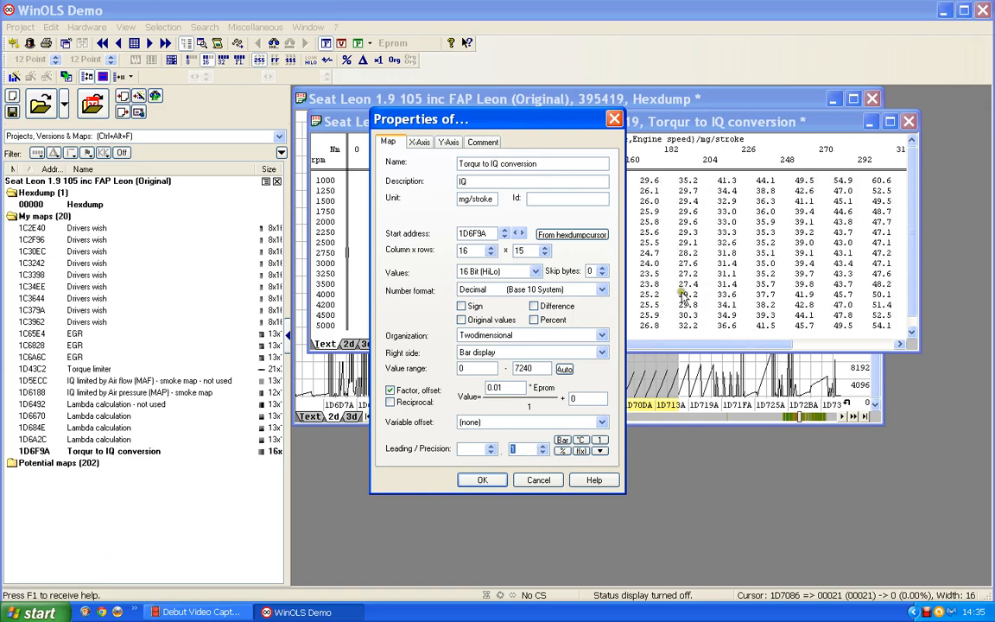
left_click(483, 480)
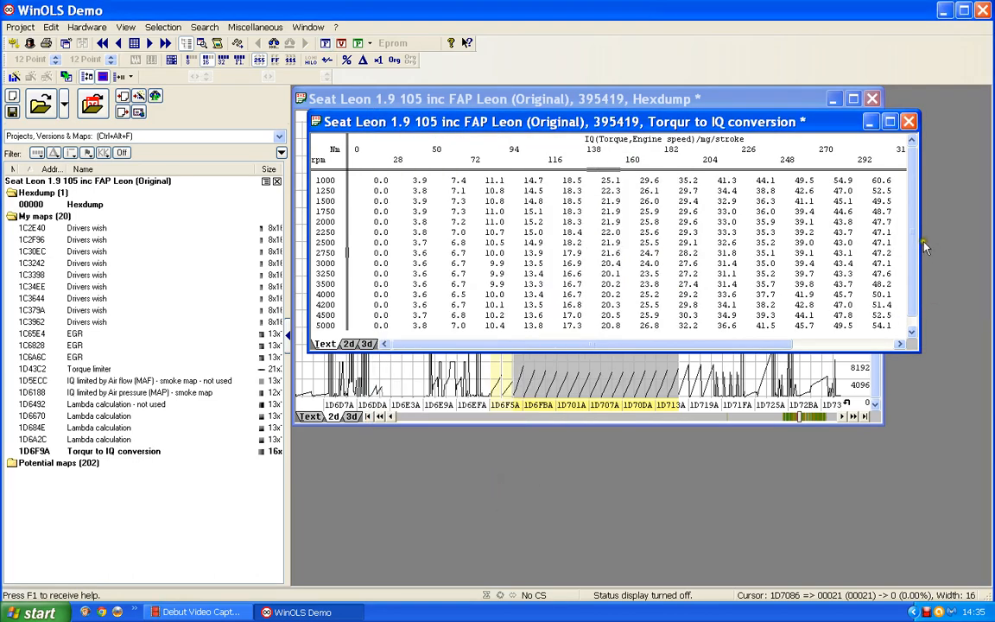
- Widen, heighten and shift the map window so all torque columns up to 336 are visible
left_click_drag(920, 248, 982, 249)
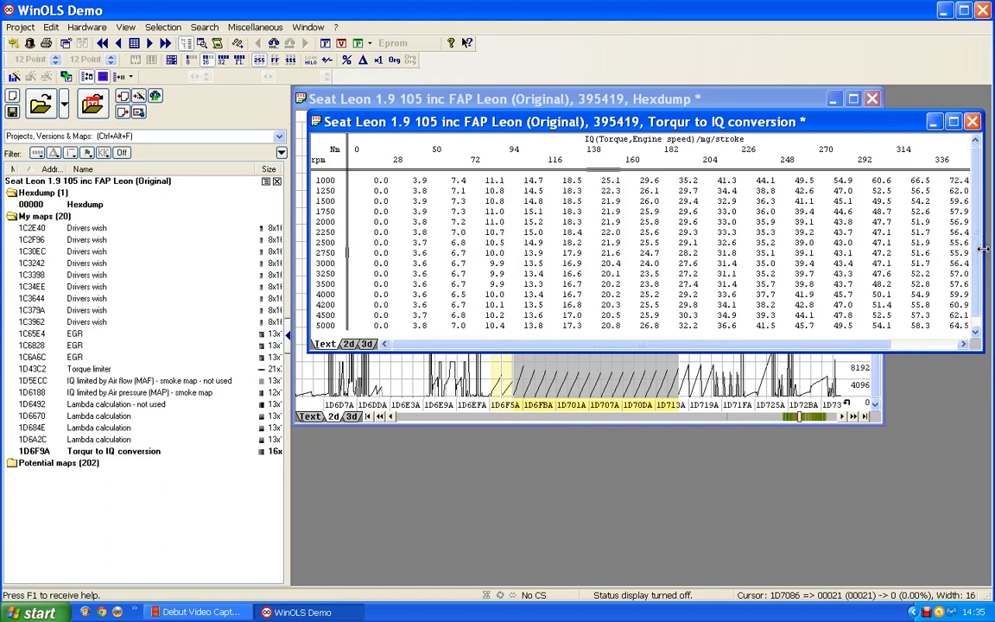
left_click(610, 253)
left_click_drag(736, 122, 721, 126)
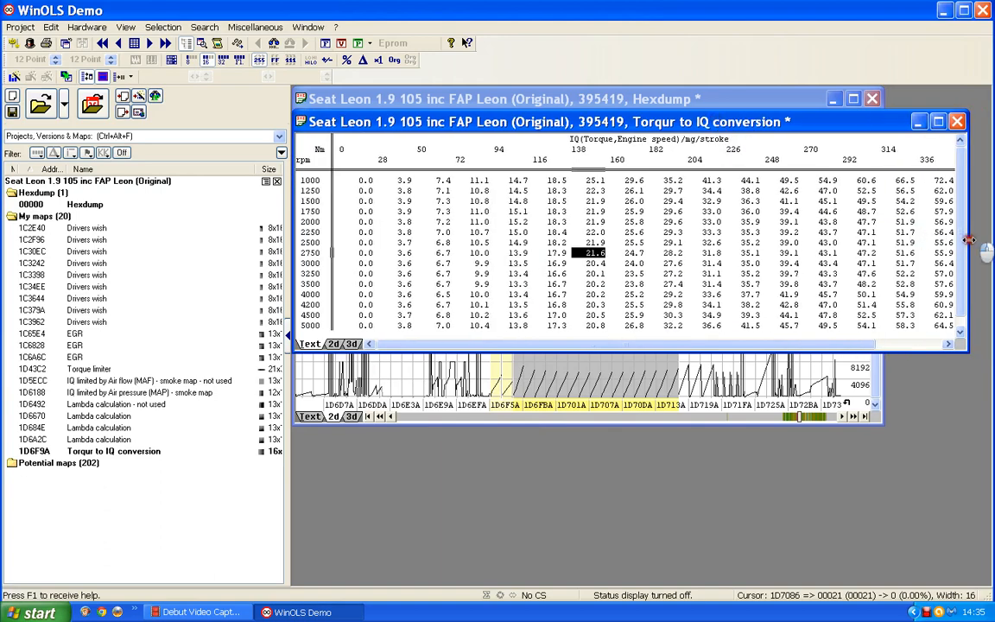
left_click_drag(969, 240, 978, 242)
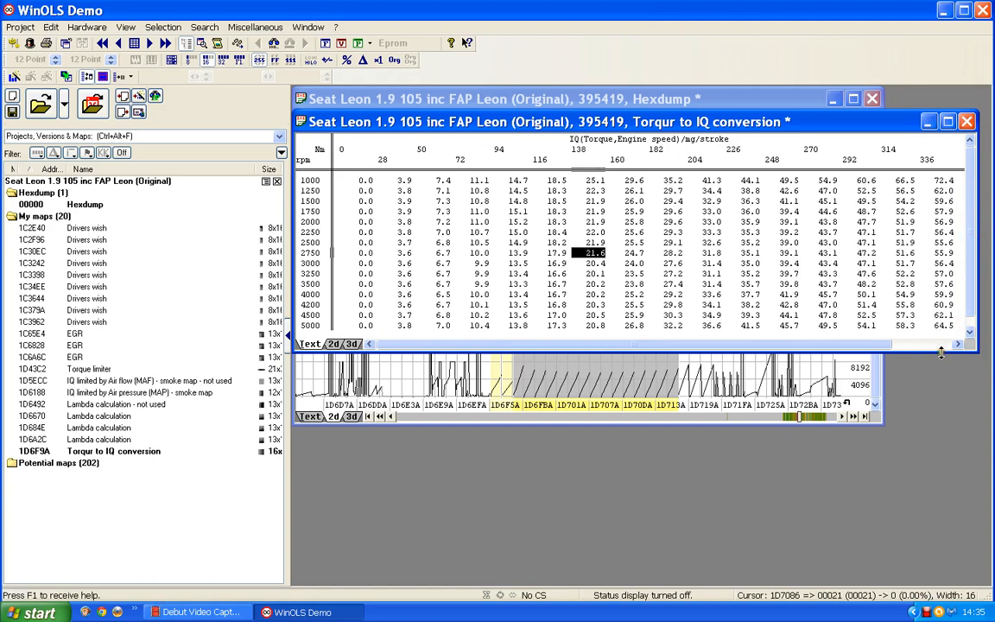
left_click_drag(941, 350, 941, 358)
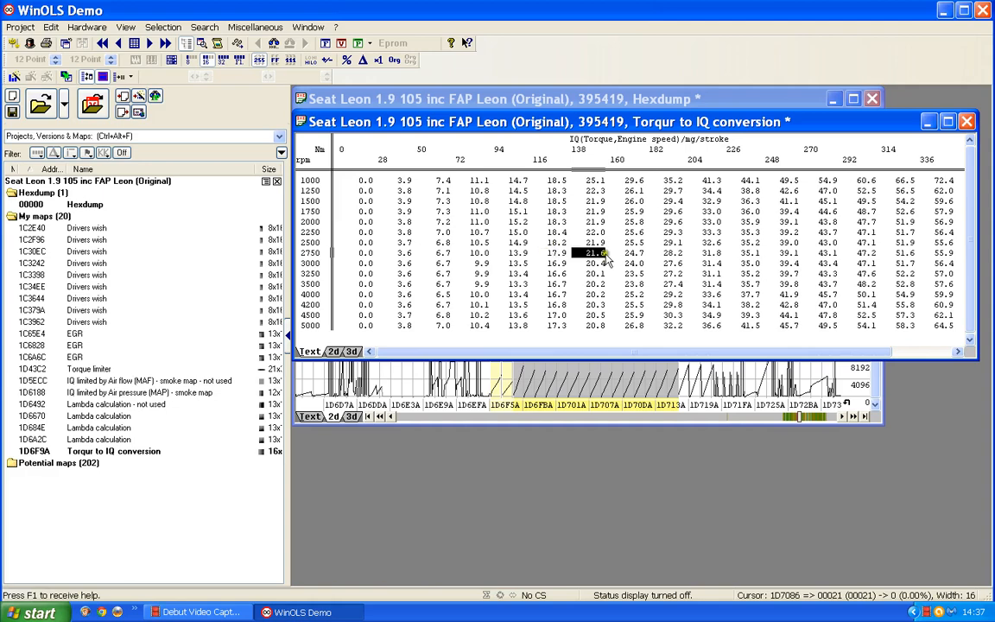
- Close the map table, check its start values 00015 and 00016 in Text view, then return to the 2d graph
left_click(967, 121)
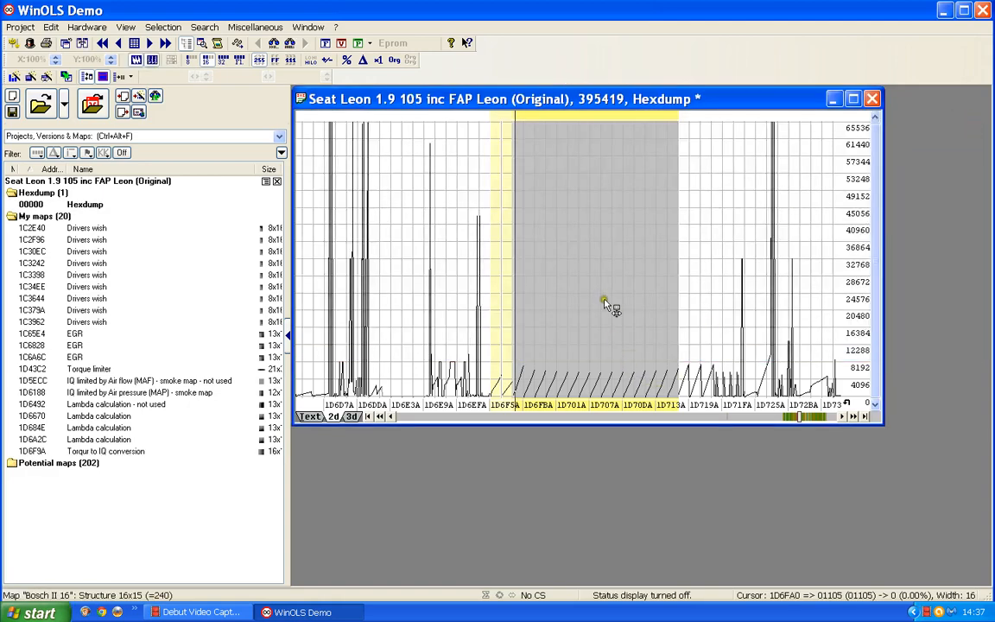
left_click(584, 263)
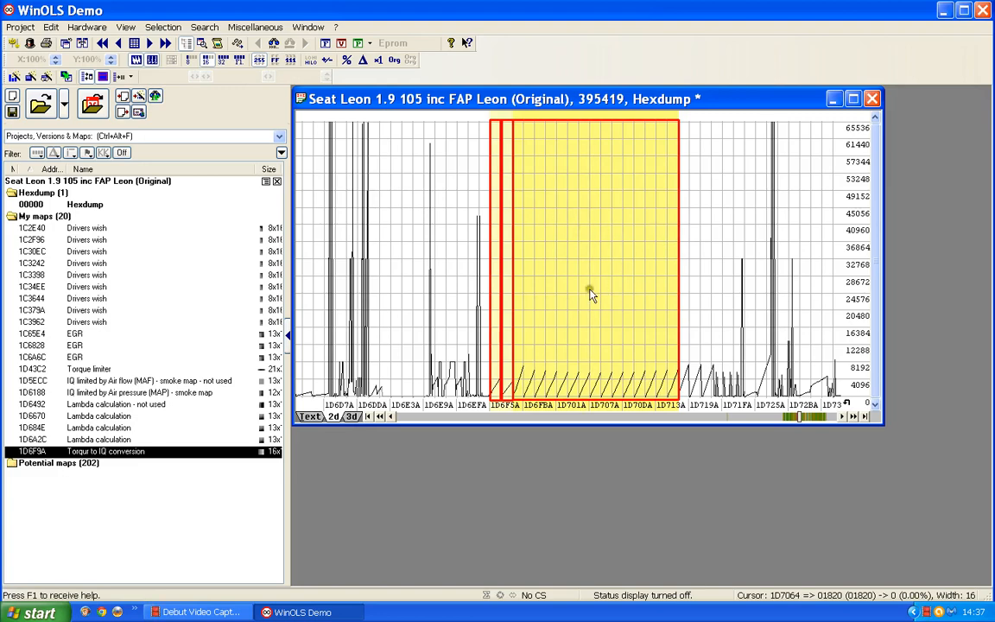
left_click(309, 416)
scroll(471, 281, "down", 3)
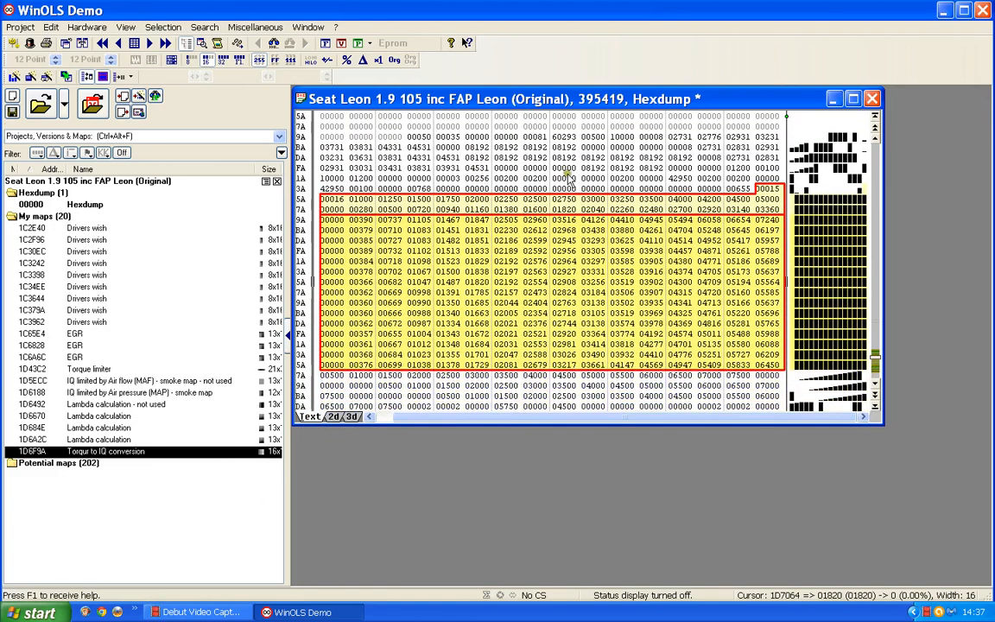
left_click(766, 189)
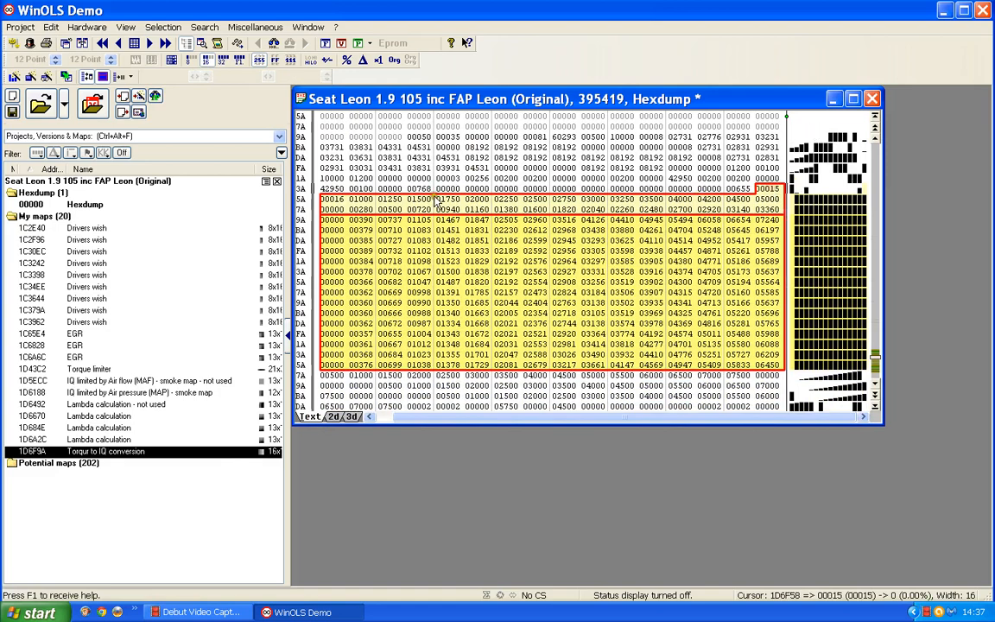
left_click(332, 199)
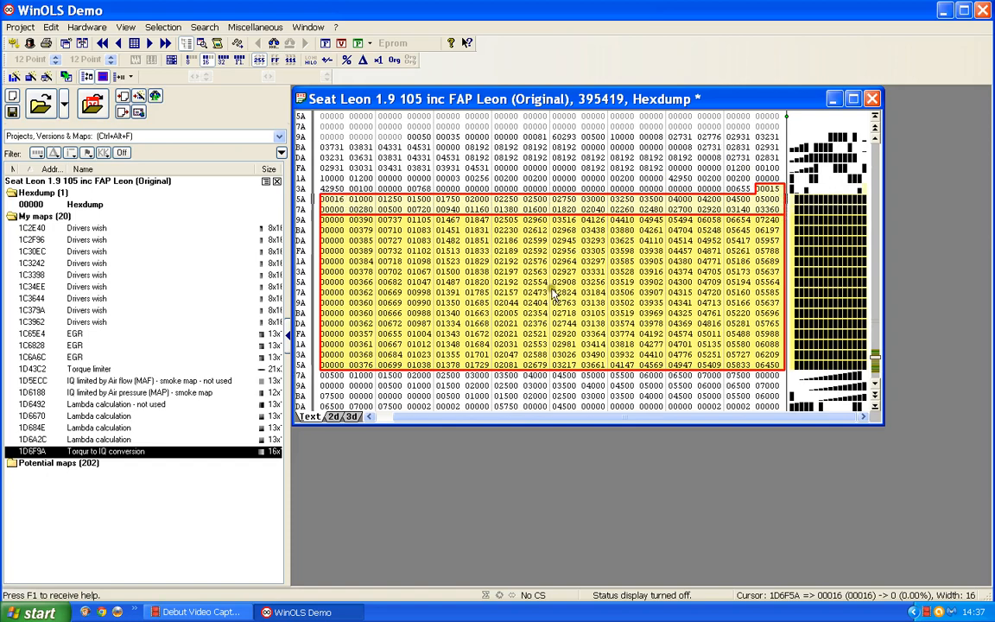
left_click(334, 417)
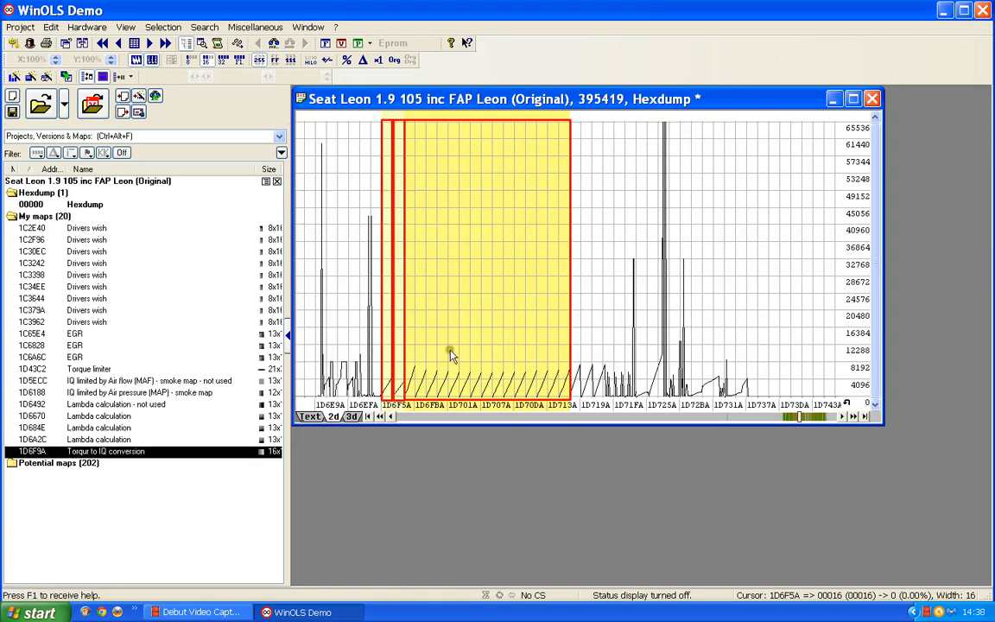
scroll(450, 351, "down", 1)
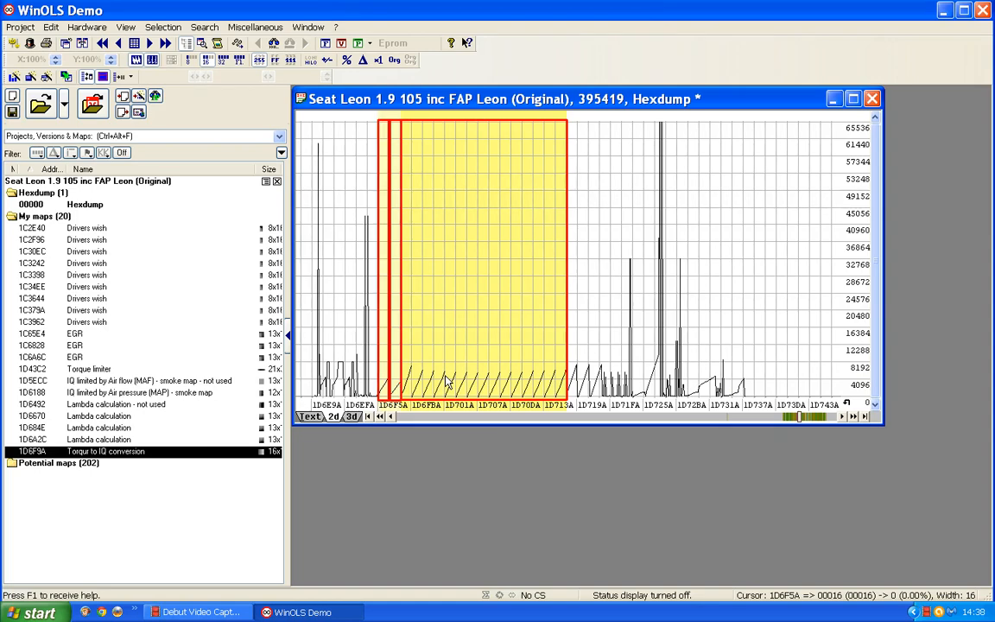
left_click(311, 416)
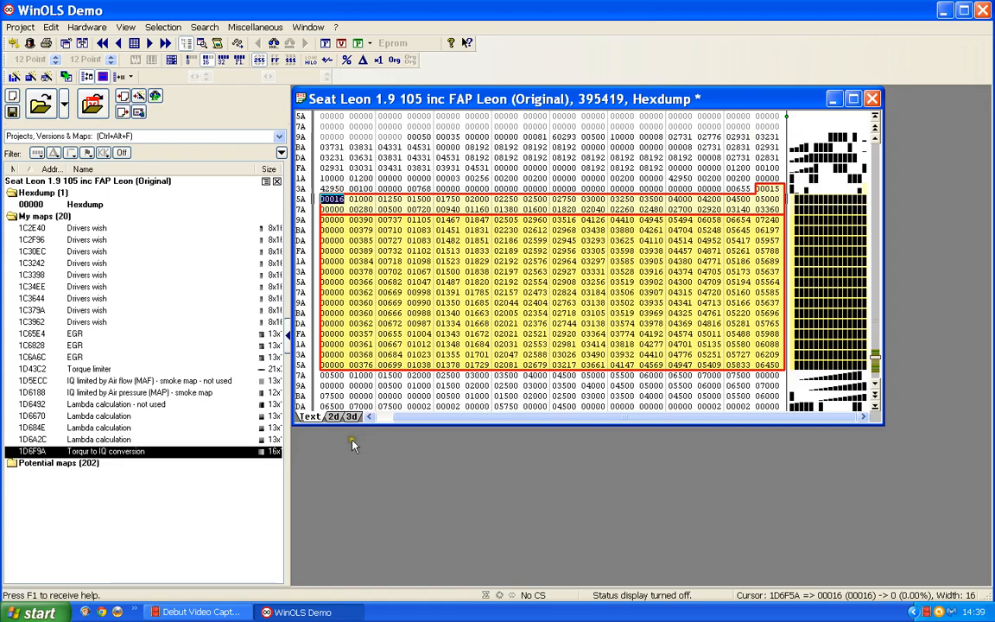
left_click(333, 417)
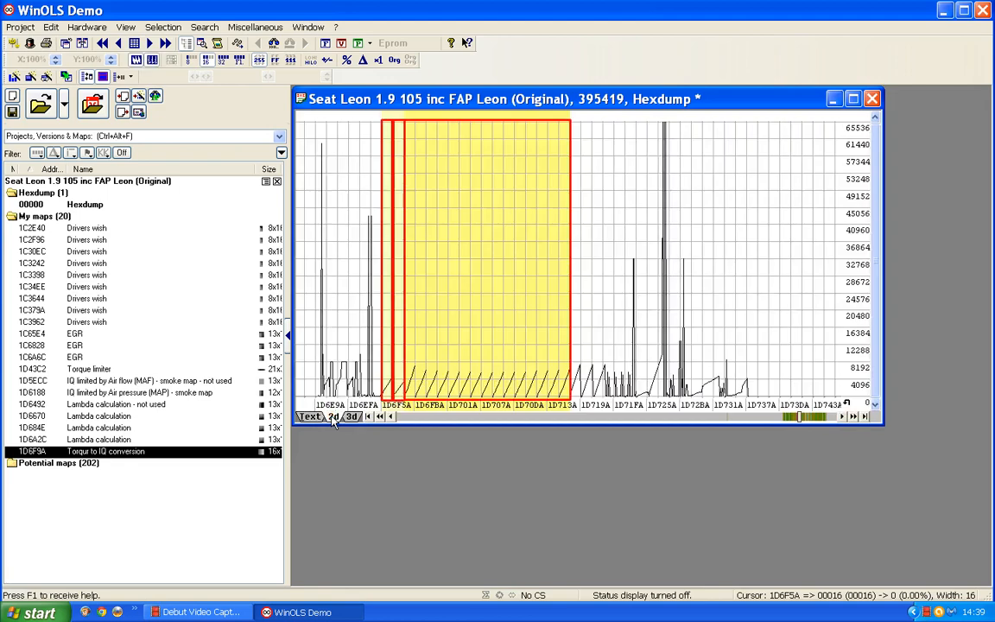